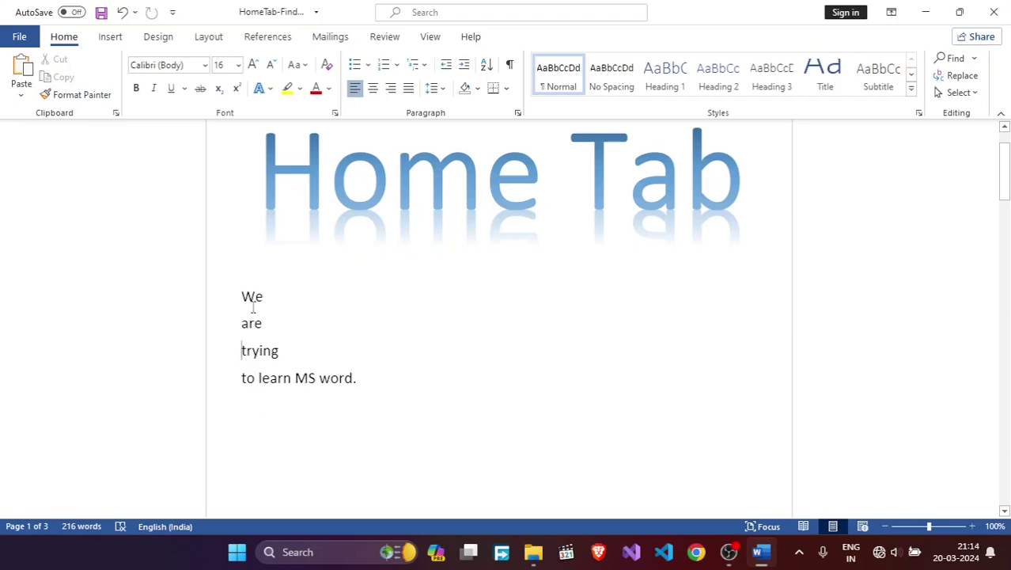
Make 'We' bold, grow it from 16 to 20 points, and underline it
left_click_drag(239, 296, 275, 296)
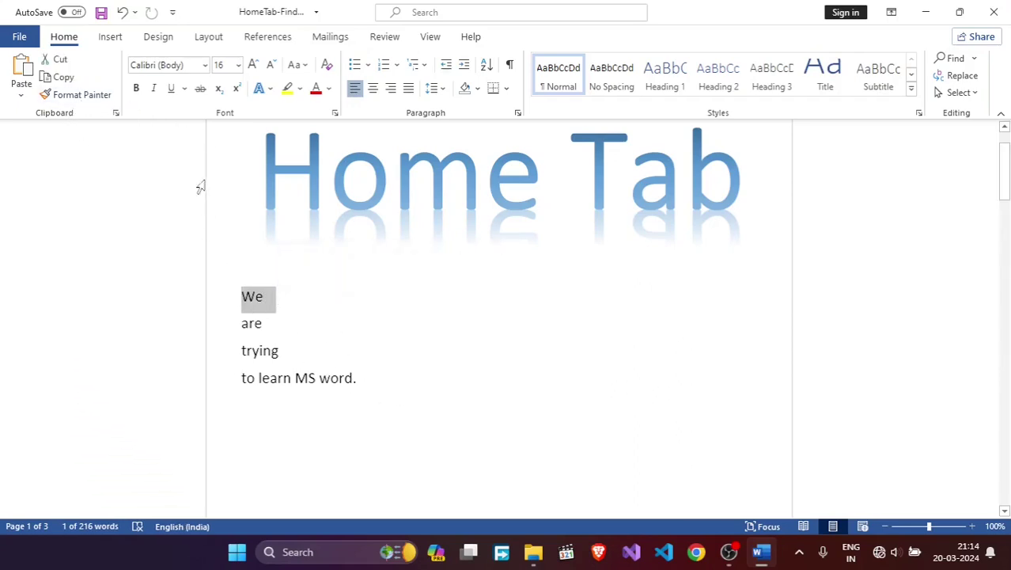
left_click(137, 90)
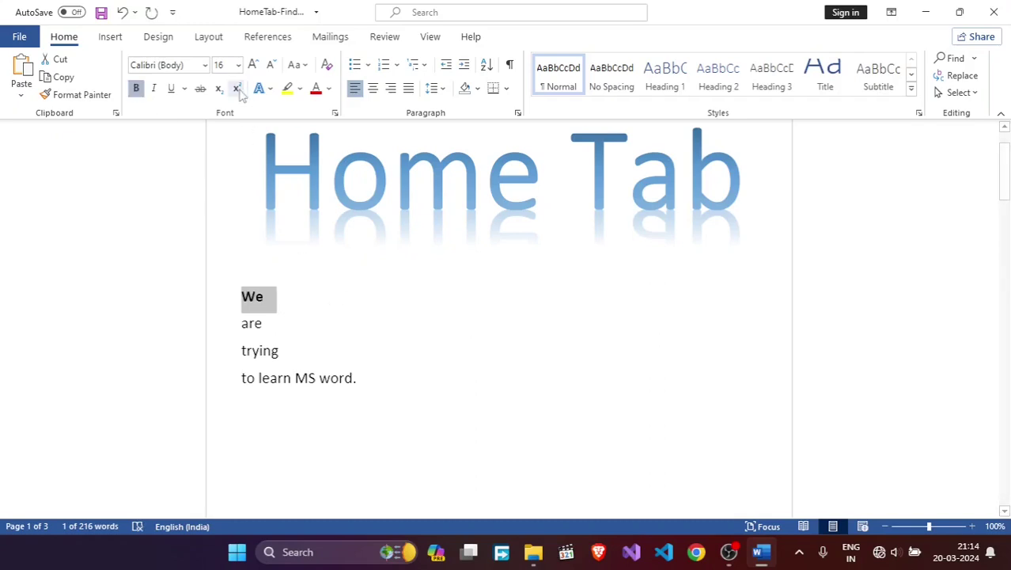
left_click(254, 65)
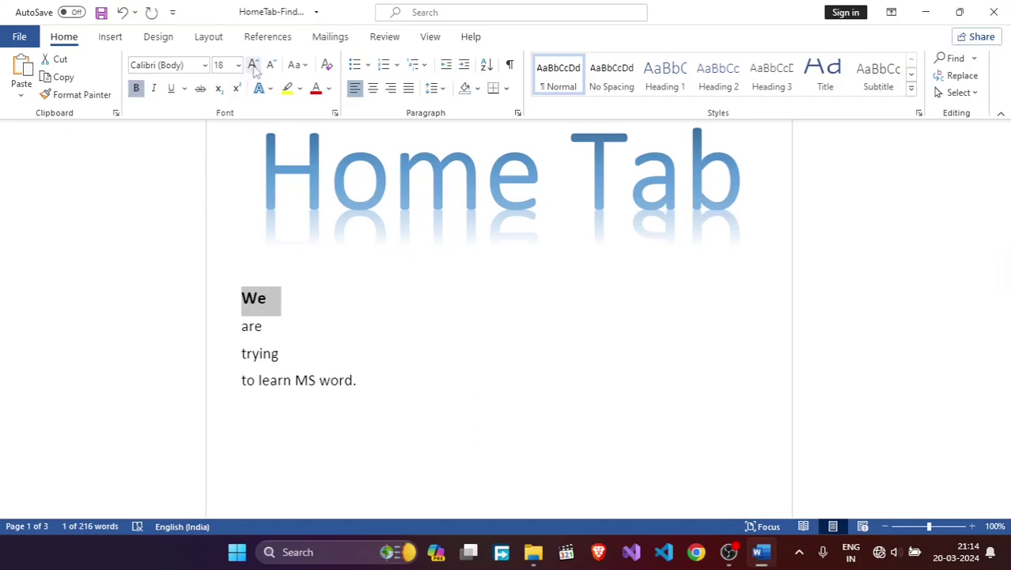
left_click(253, 66)
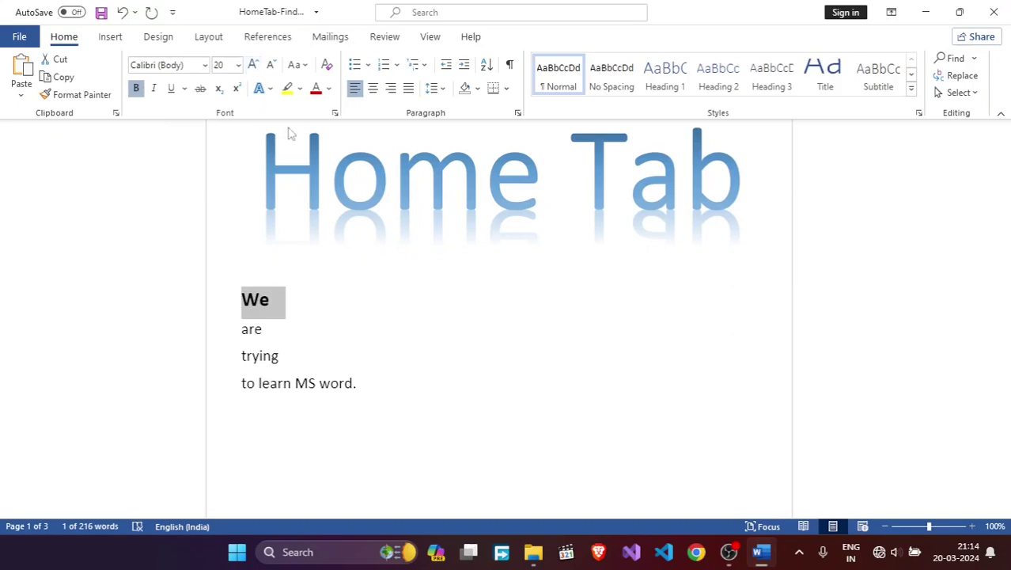
left_click(172, 89)
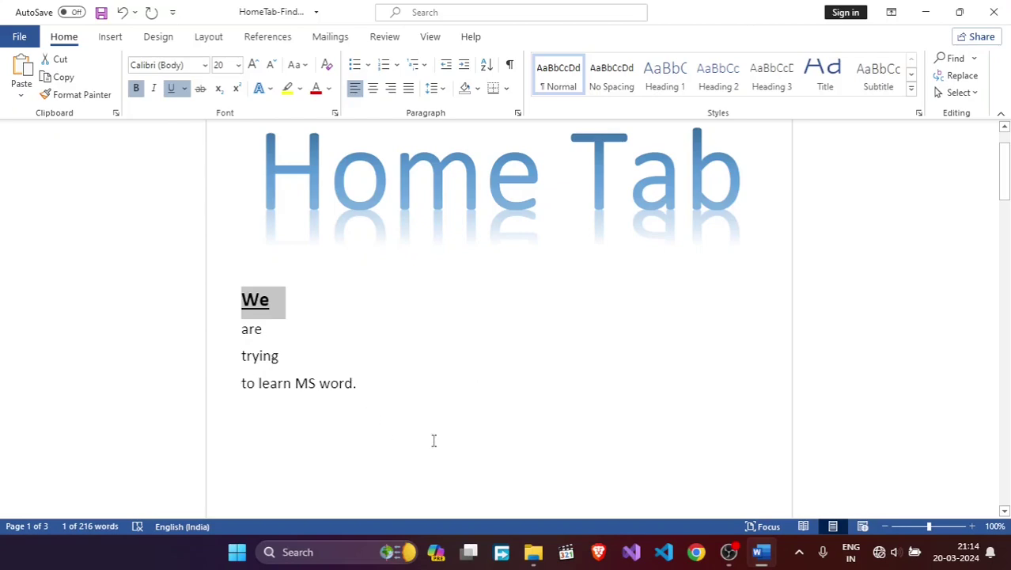
Copy the formatting of 'We' onto 'are', 'trying' and 'to learn MS word.' with Format Painter
left_click(83, 95)
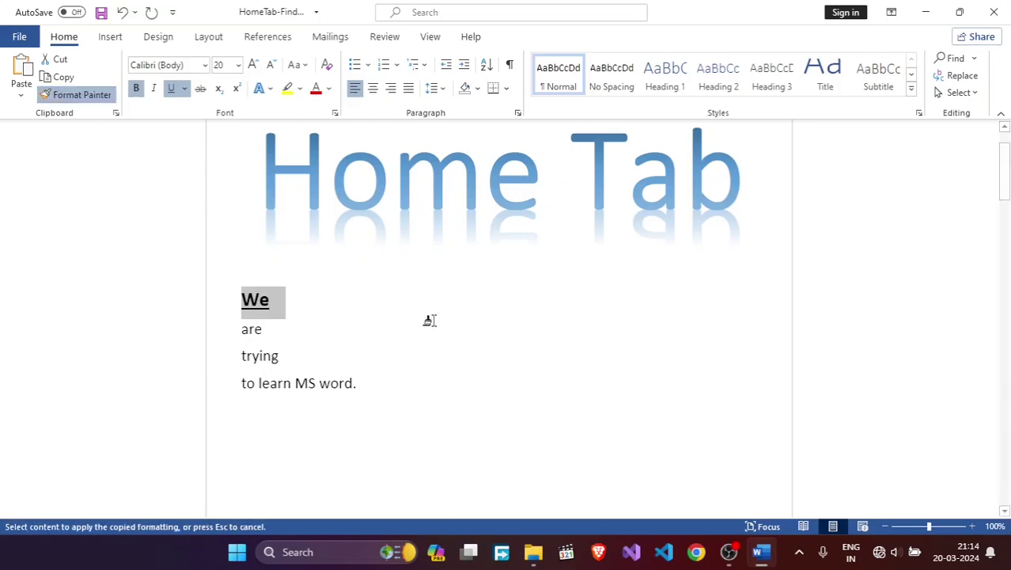
left_click_drag(240, 331, 281, 332)
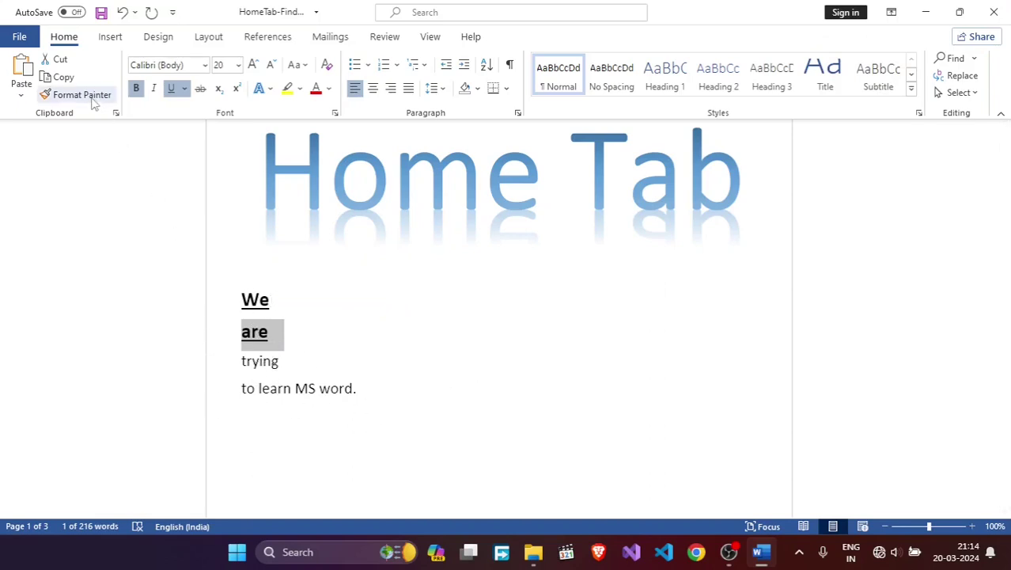
left_click(82, 94)
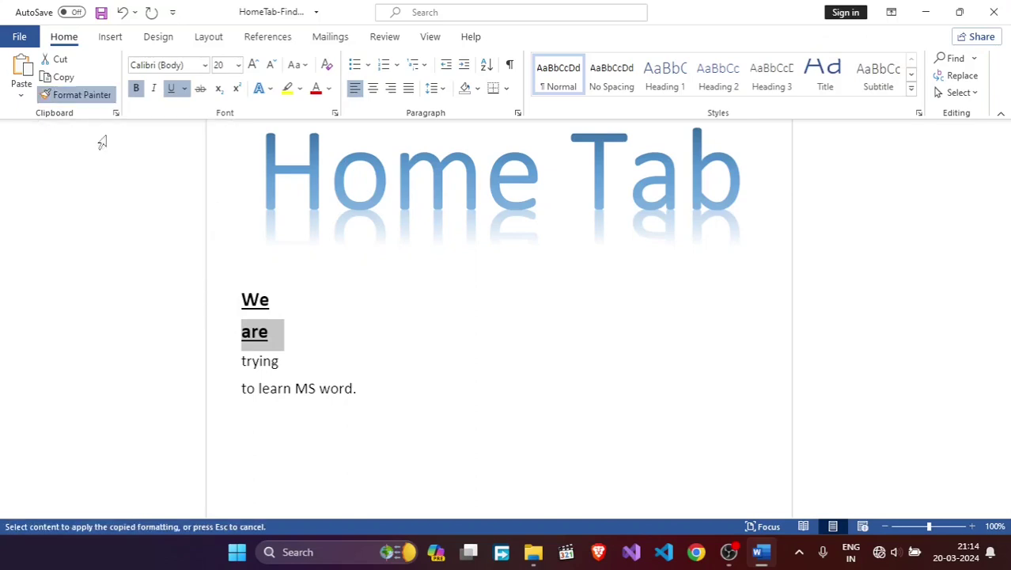
left_click(256, 360)
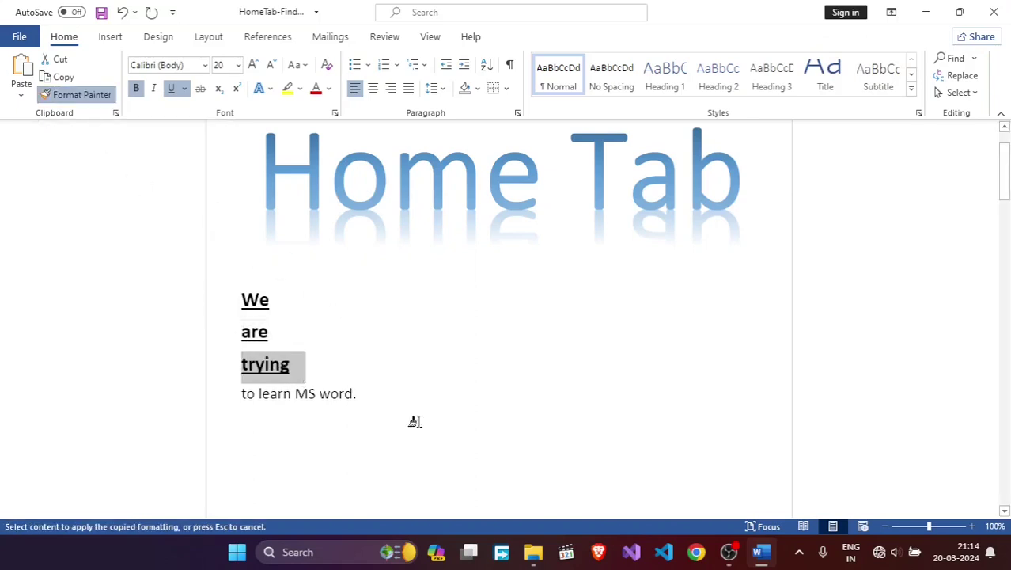
left_click_drag(233, 399, 380, 395)
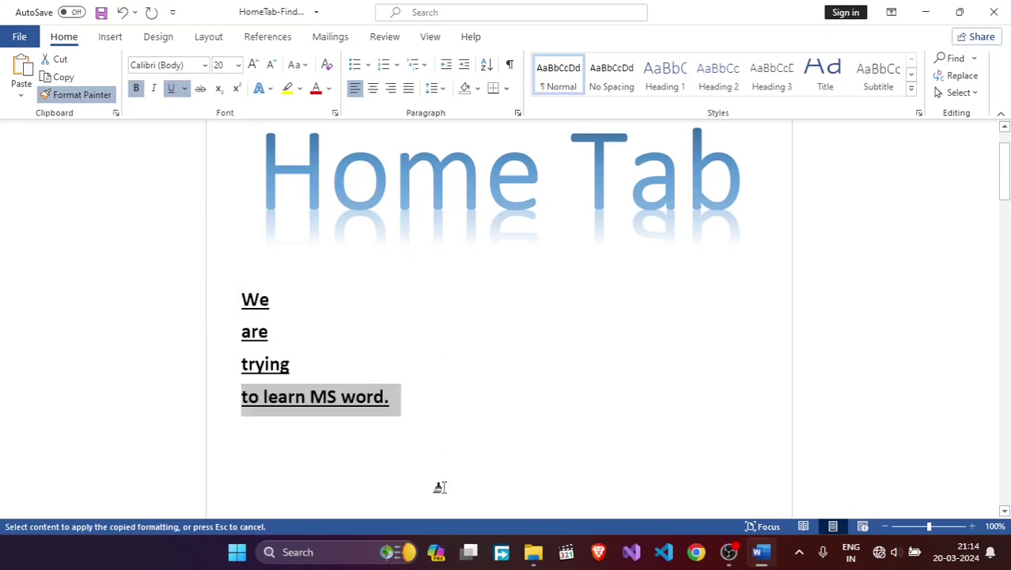
left_click(416, 333)
left_click(87, 96)
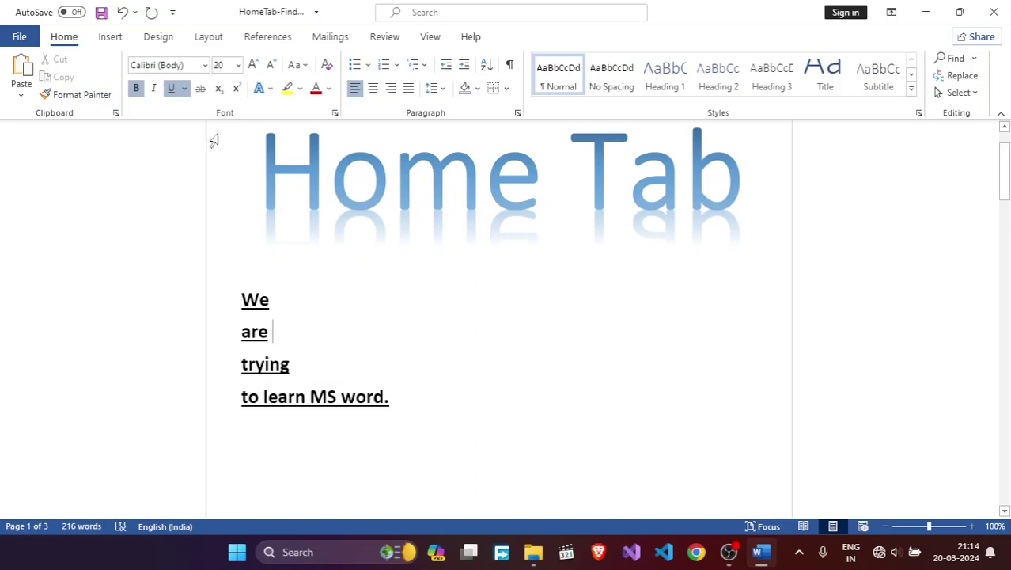
left_click(183, 88)
left_click(176, 106)
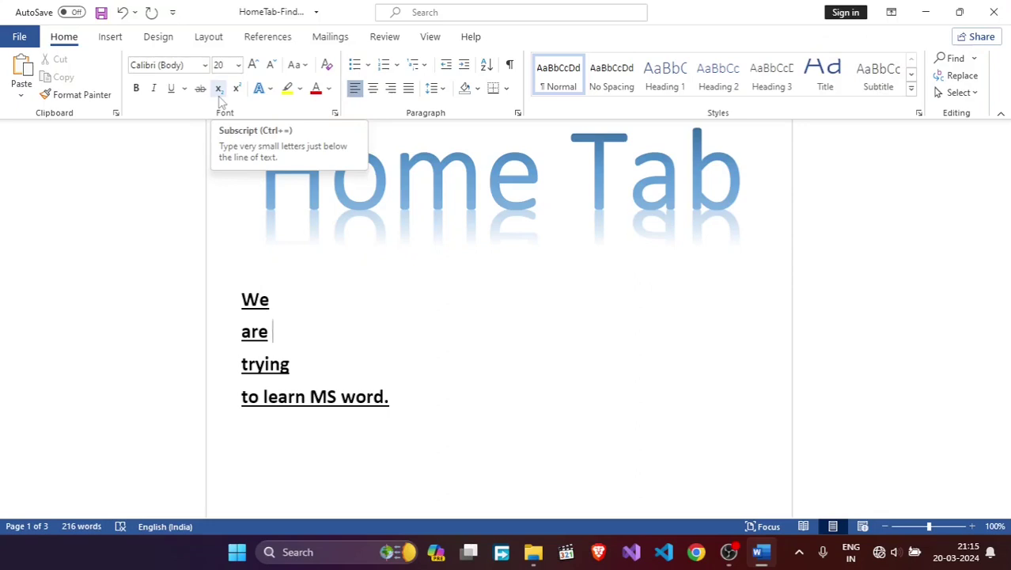
left_click(439, 403)
Start a new line below the text and type H2SO4 at 28 points
key("Return")
key("Return")
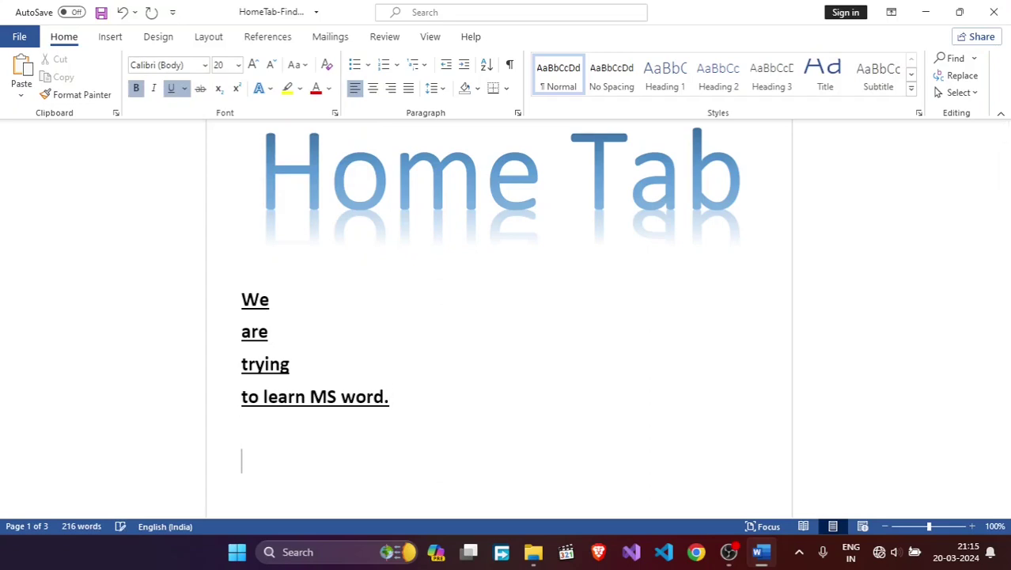
scroll(466, 372, "down", 2)
scroll(467, 372, "down", 1)
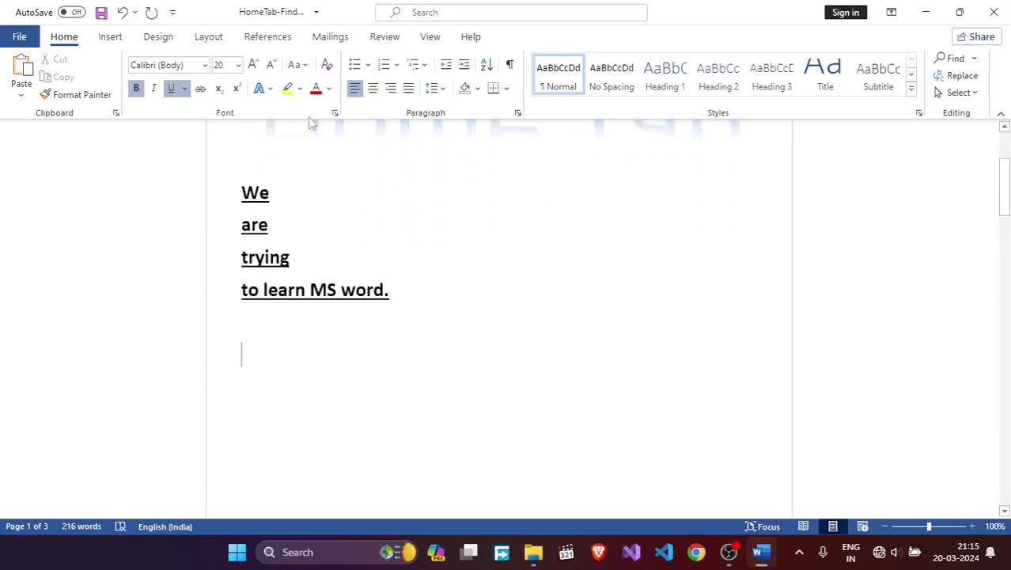
double_click(253, 66)
left_click(253, 66)
type("H2")
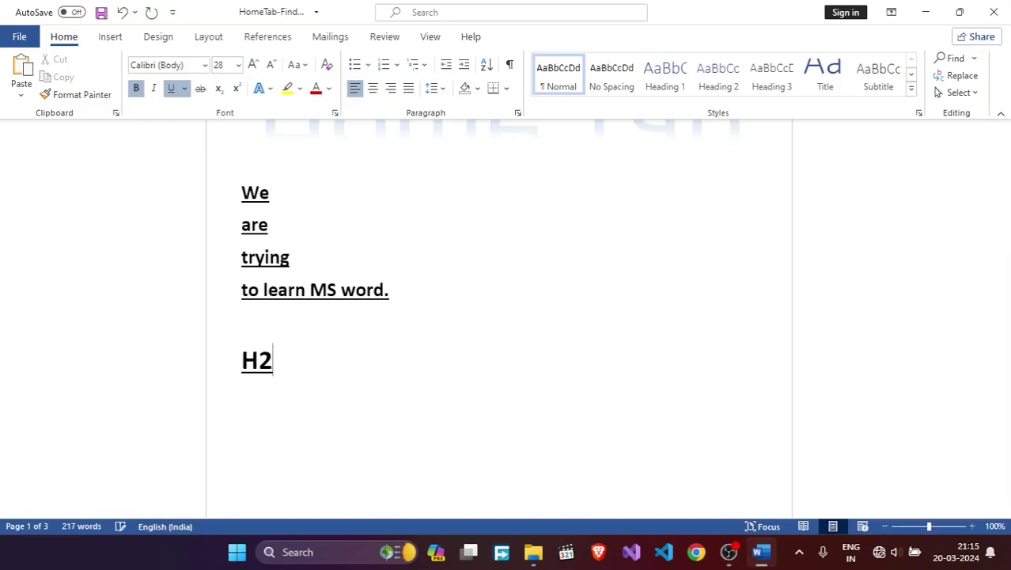
type("SO4")
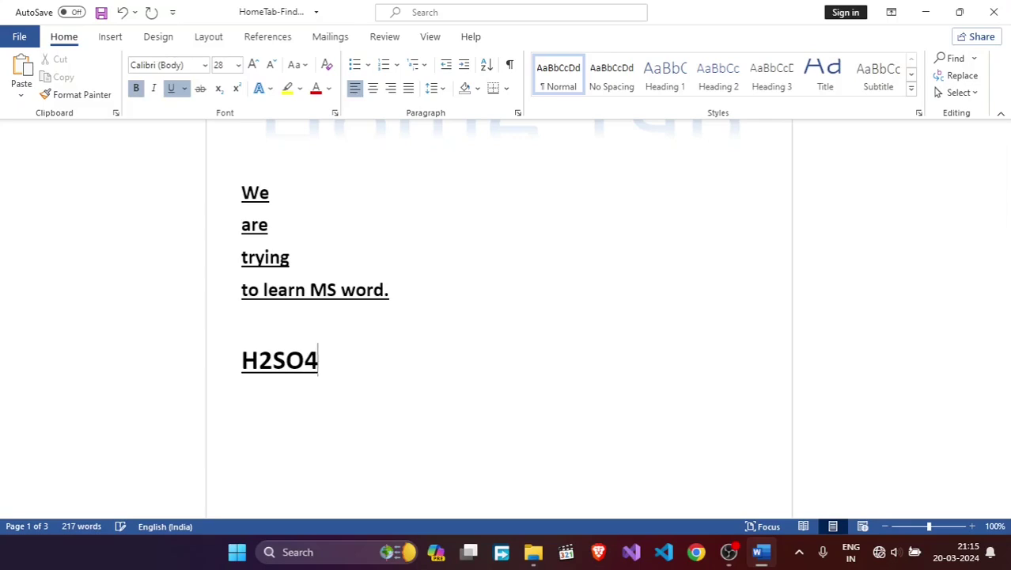
Enlarge the H2SO4 line from 28 points to well beyond 36 points
left_click(226, 359)
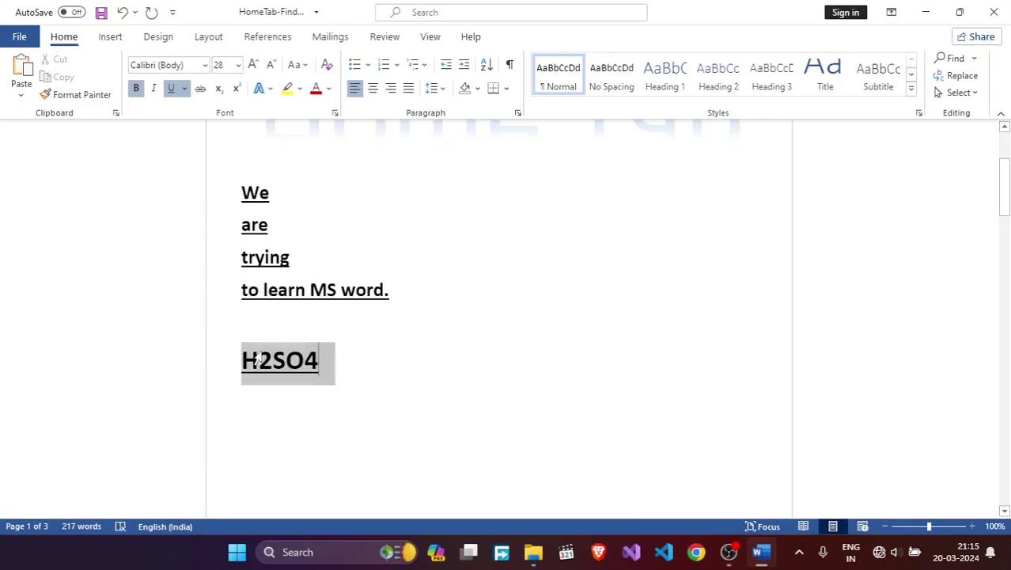
left_click(253, 65)
left_click(253, 65)
left_click(379, 387)
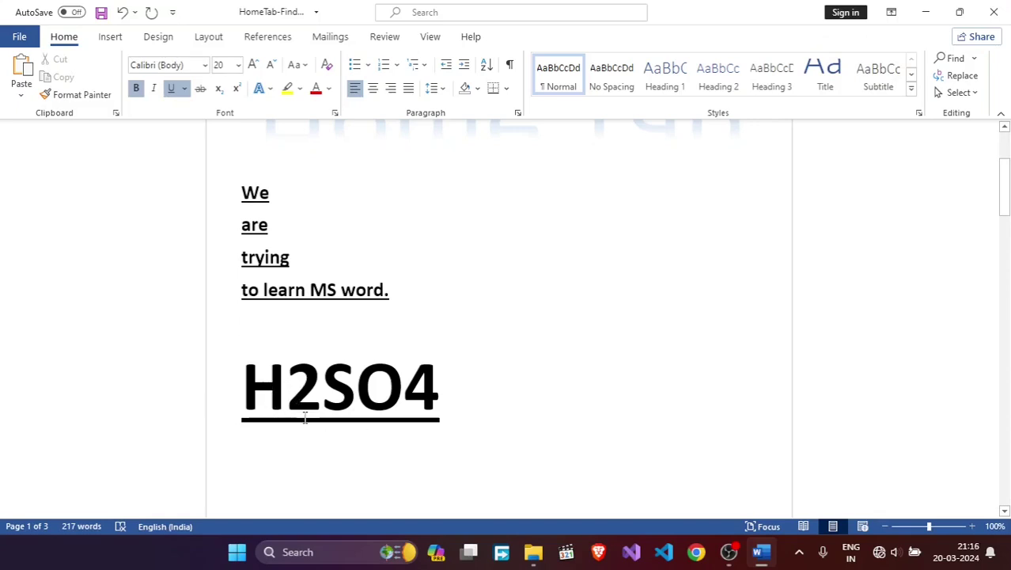
Remove the underline from H2SO4
double_click(248, 380)
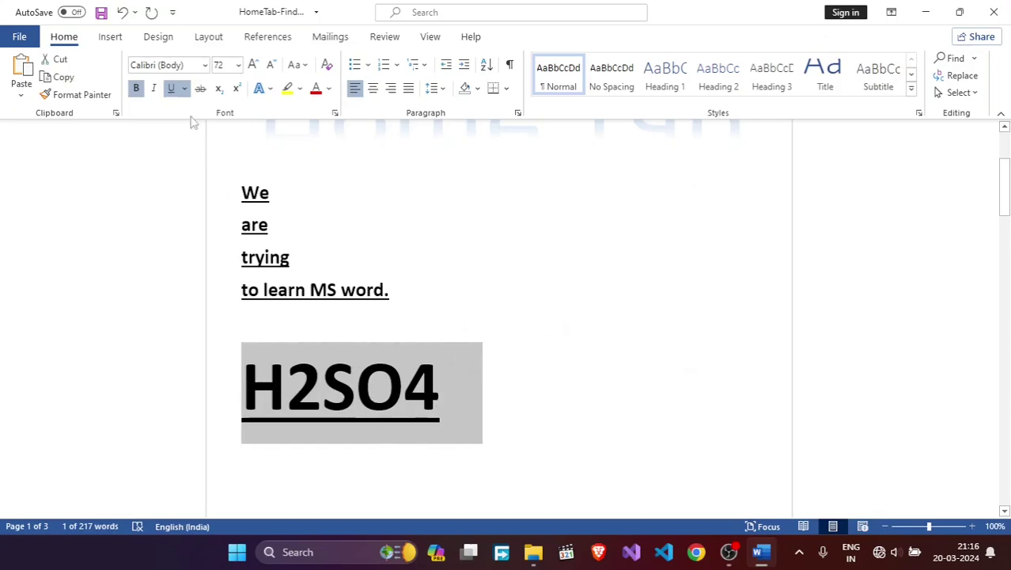
left_click(173, 89)
left_click(562, 381)
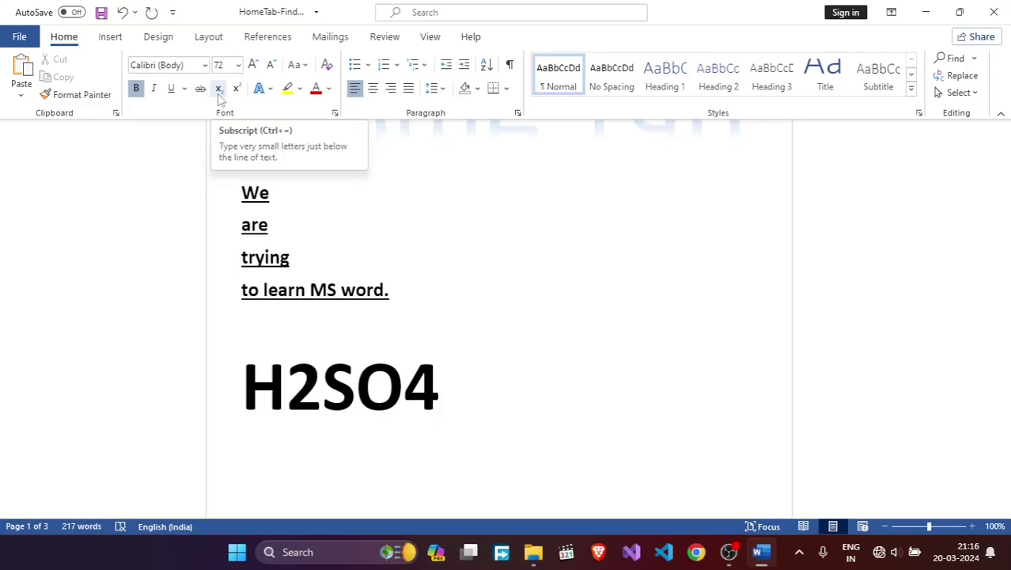
Make the 2 and 4 in H2SO4 subscripts
left_click_drag(300, 382, 325, 388)
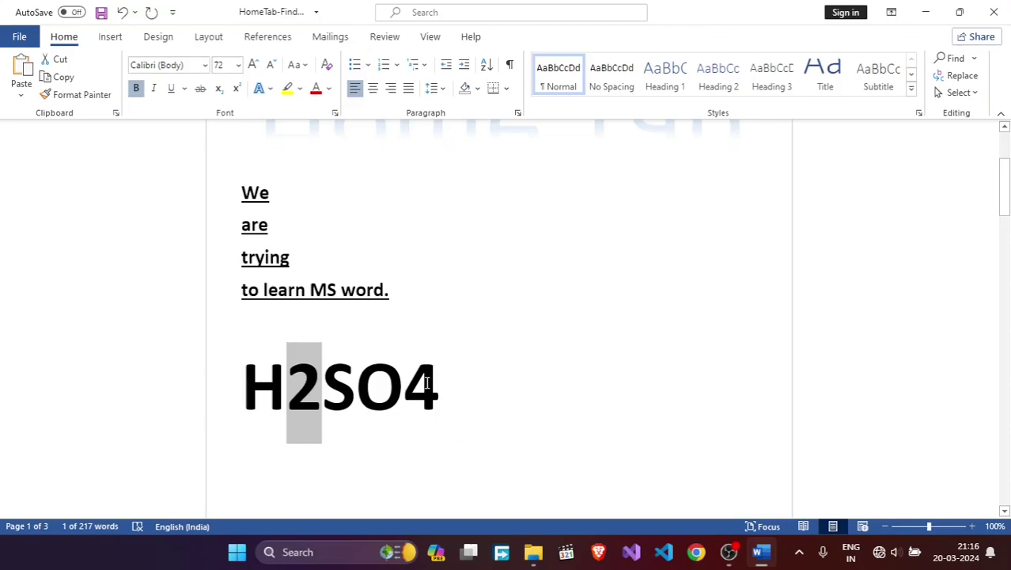
left_click_drag(405, 380, 439, 382)
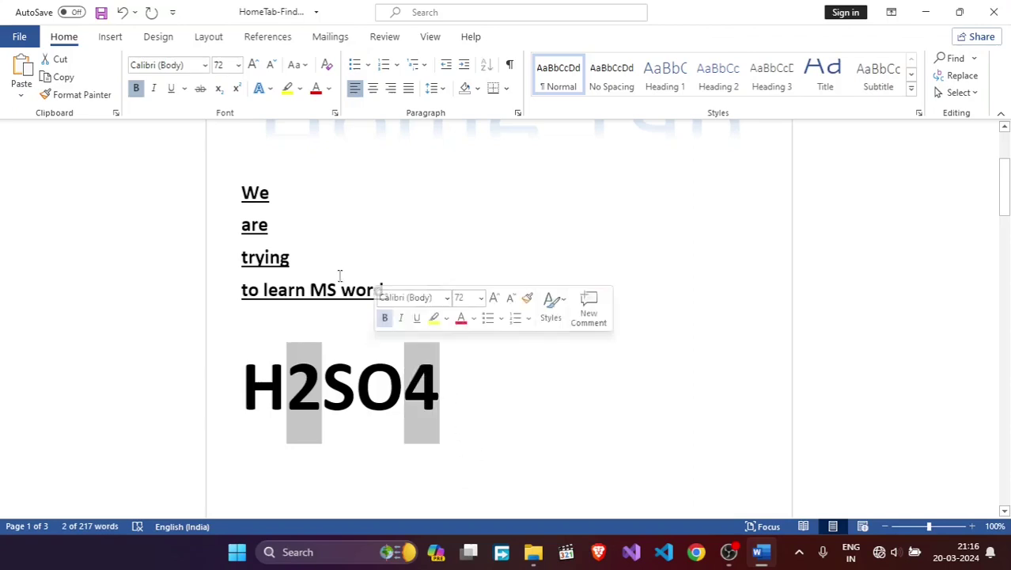
left_click(219, 89)
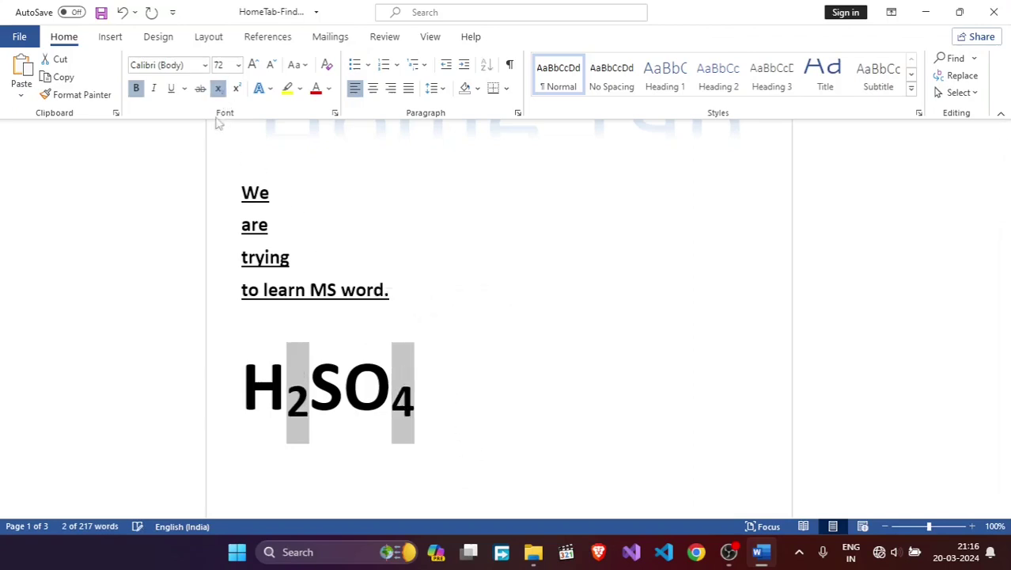
Place the caret after H2SO4 and turn subscript typing off
left_click(577, 432)
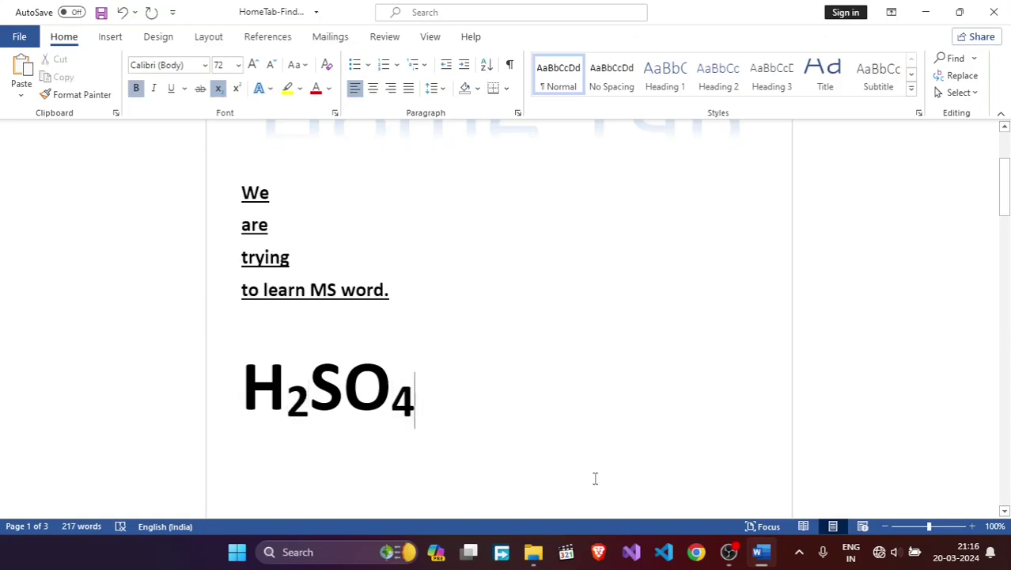
left_click(218, 88)
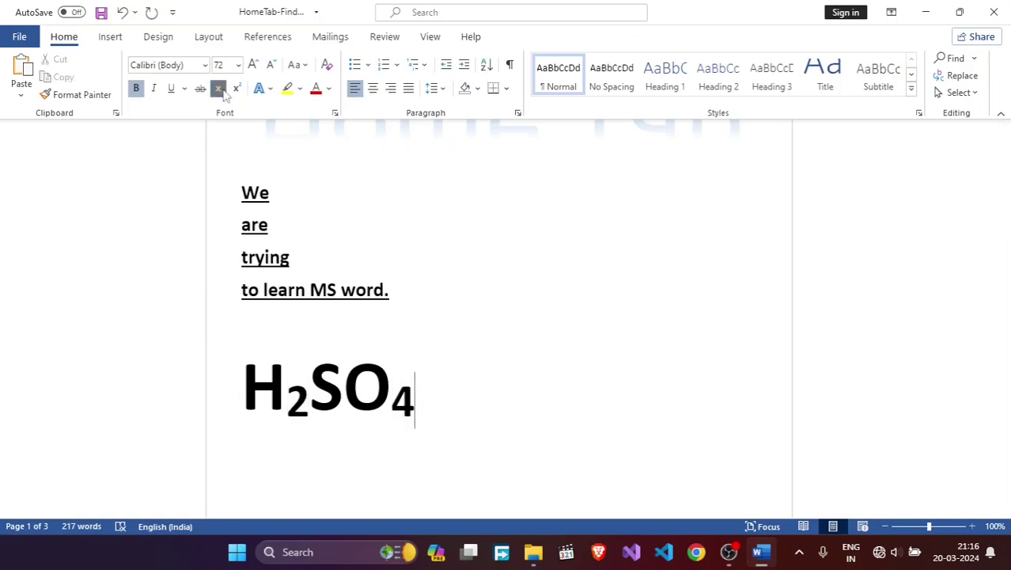
key("ctrl+equal")
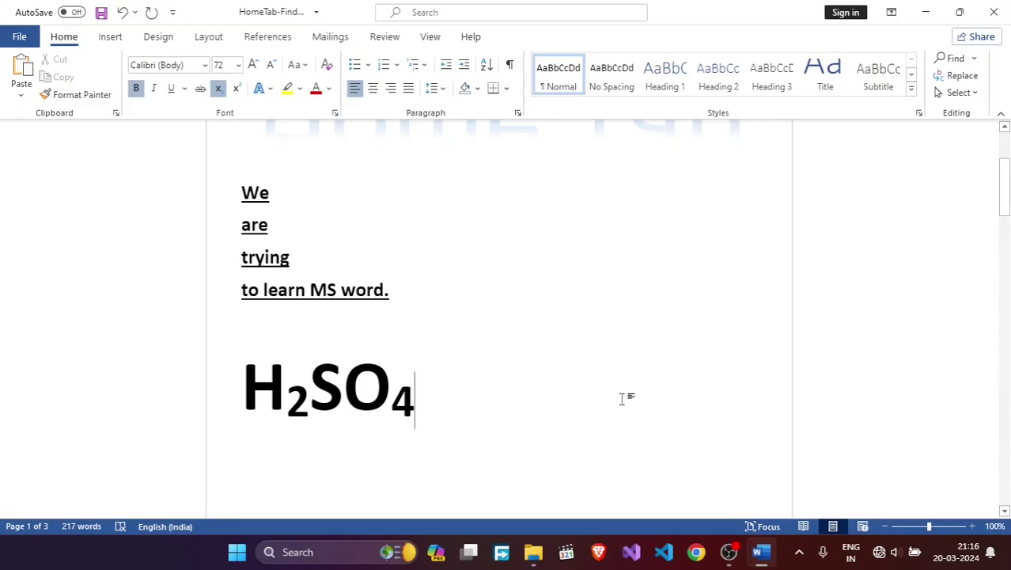
Start a new line below H2SO4 and erase the trial characters typed there
key("Return")
scroll(498, 316, "down", 3)
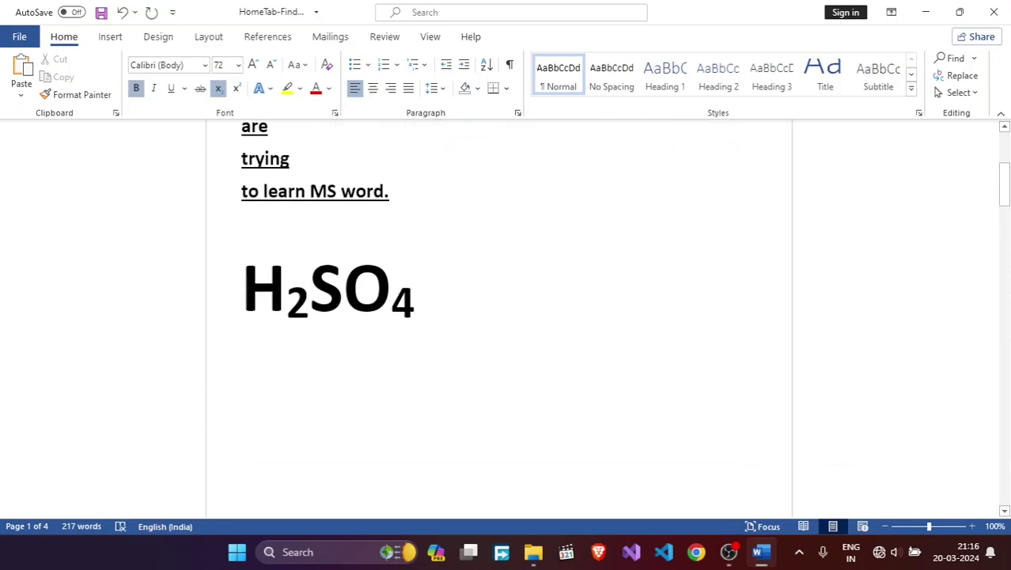
scroll(499, 316, "down", 1)
scroll(498, 317, "down", 2)
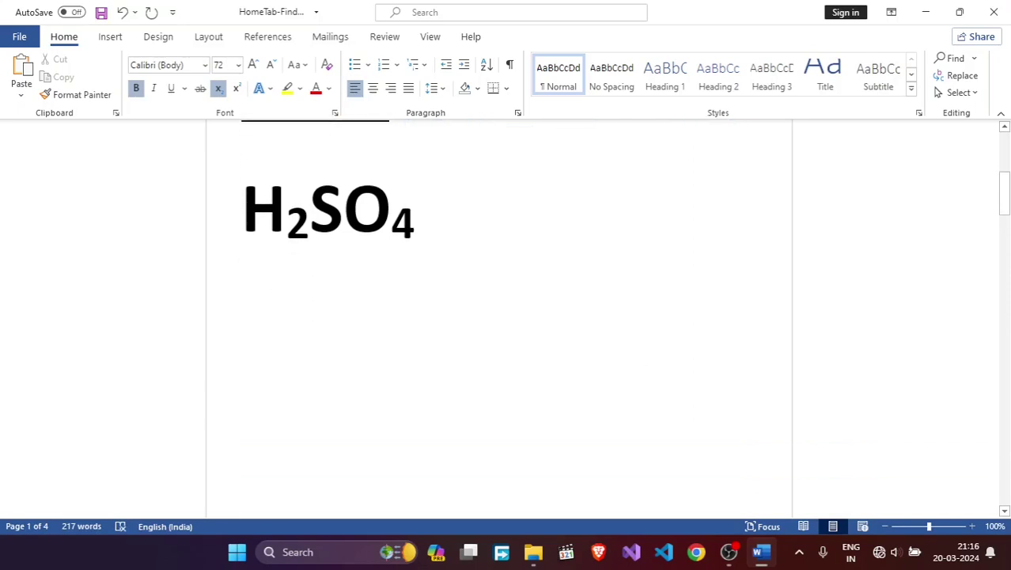
type("A")
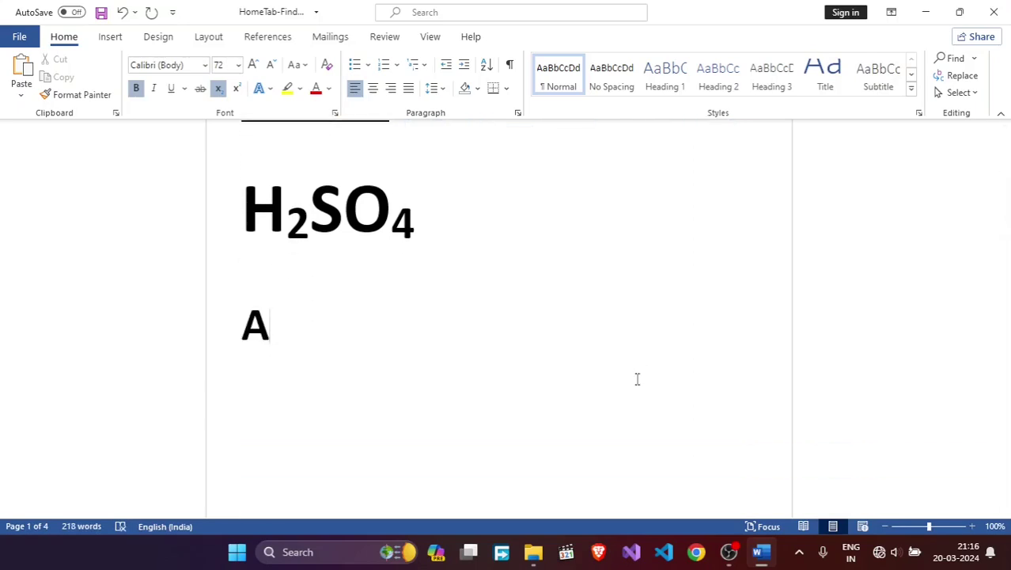
key("BackSpace")
type("a")
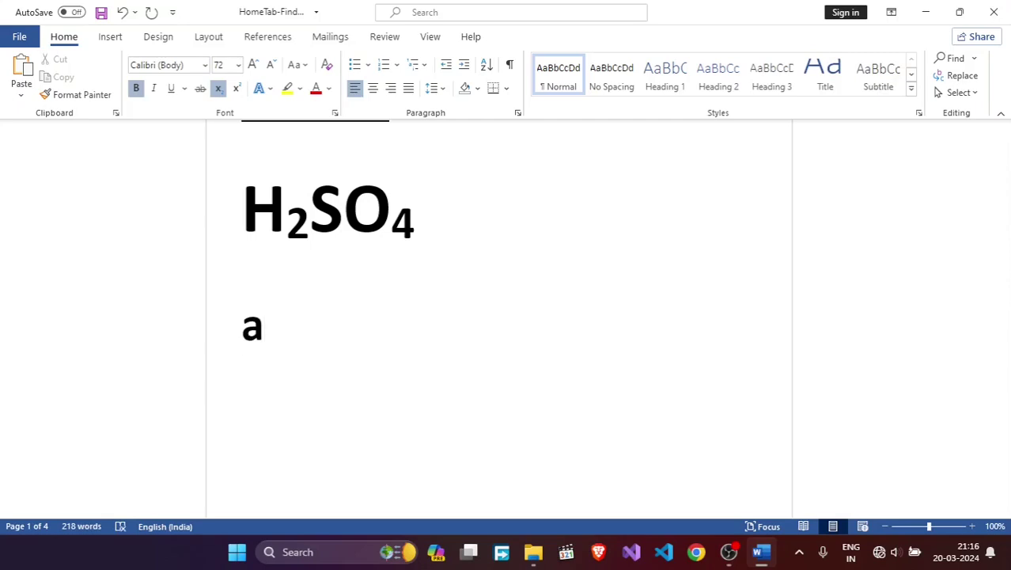
type("2")
type(" +")
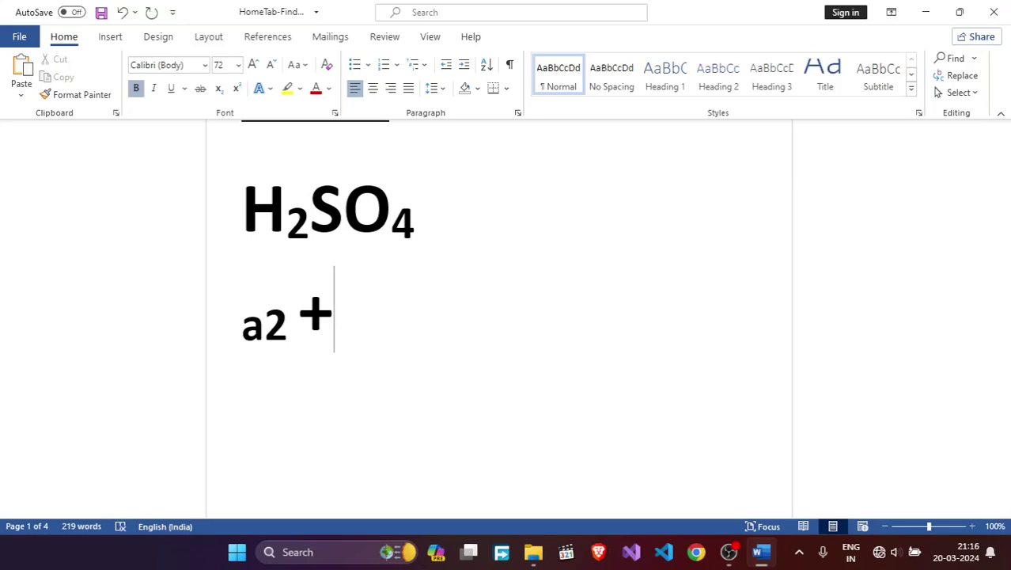
key("BackSpace")
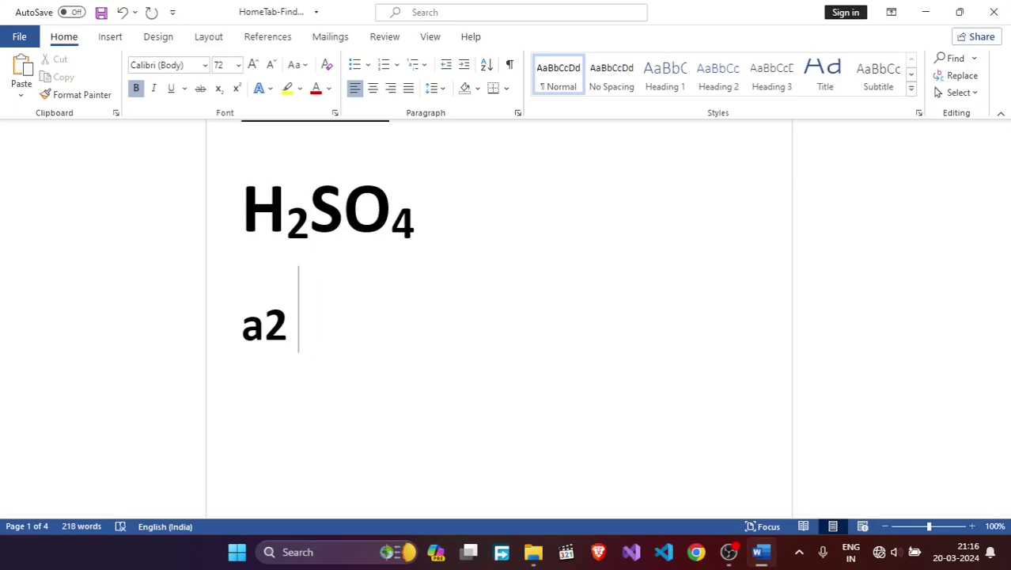
type("+")
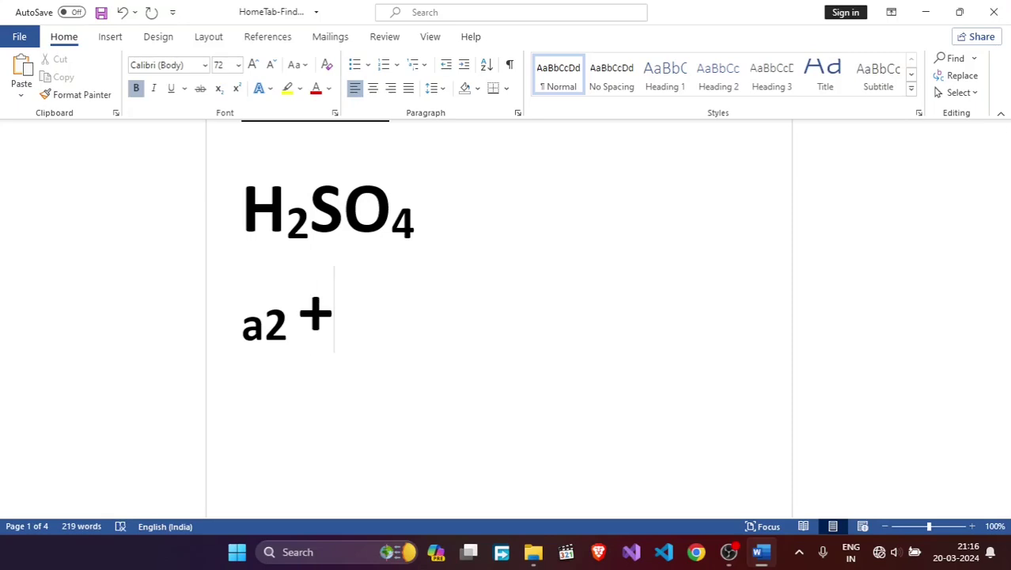
key("BackSpace")
key("BackSpace")
key("BackSpace")
key("ctrl+equal")
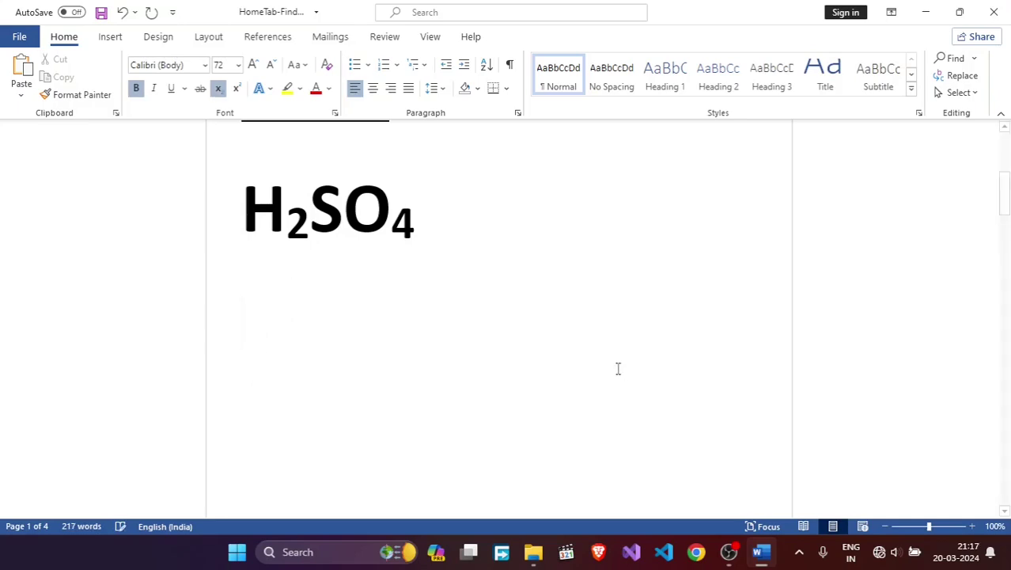
Clear all formatting on the new line and raise its size to 26 points
left_click(326, 67)
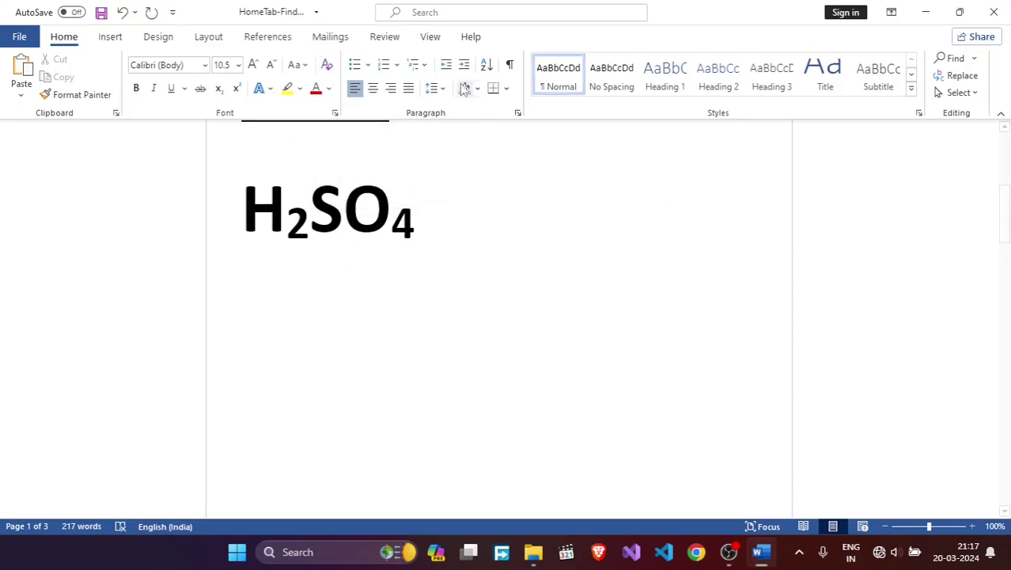
left_click(253, 65)
left_click(253, 65)
left_click(253, 64)
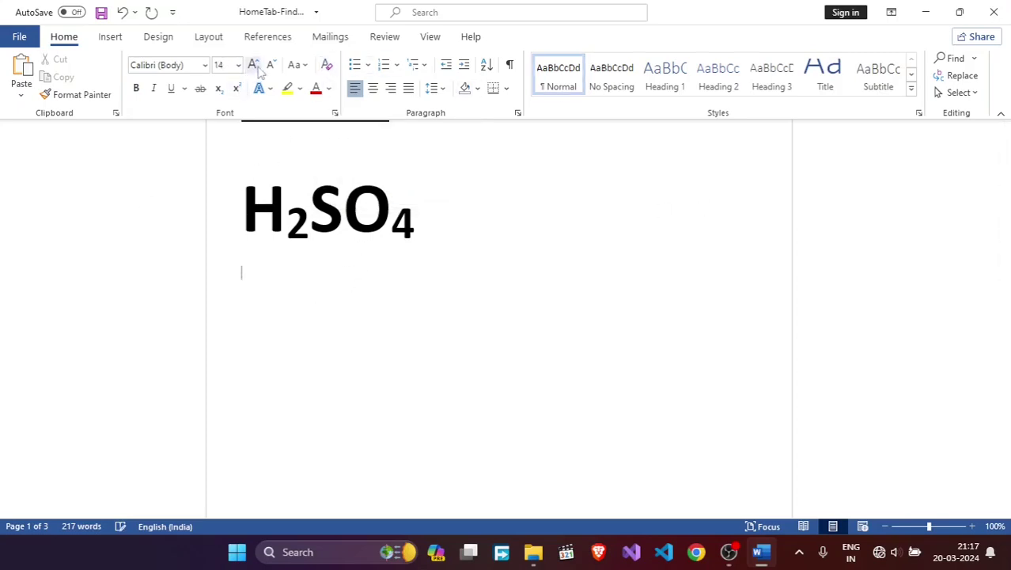
left_click(256, 67)
left_click(257, 66)
left_click(257, 66)
left_click(257, 66)
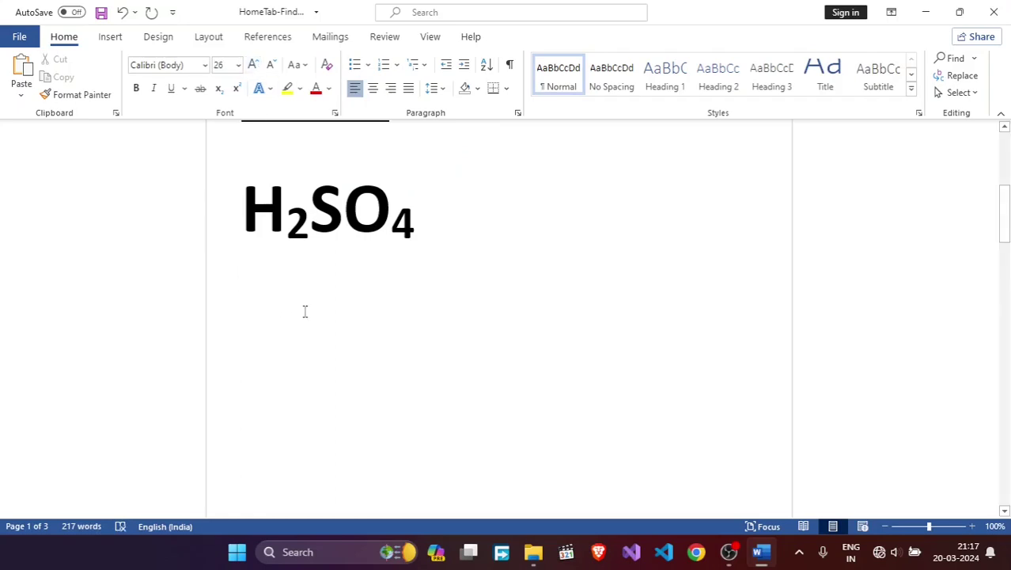
Type a2 + b2 + 2ab, correcting the capital A and B
type("a")
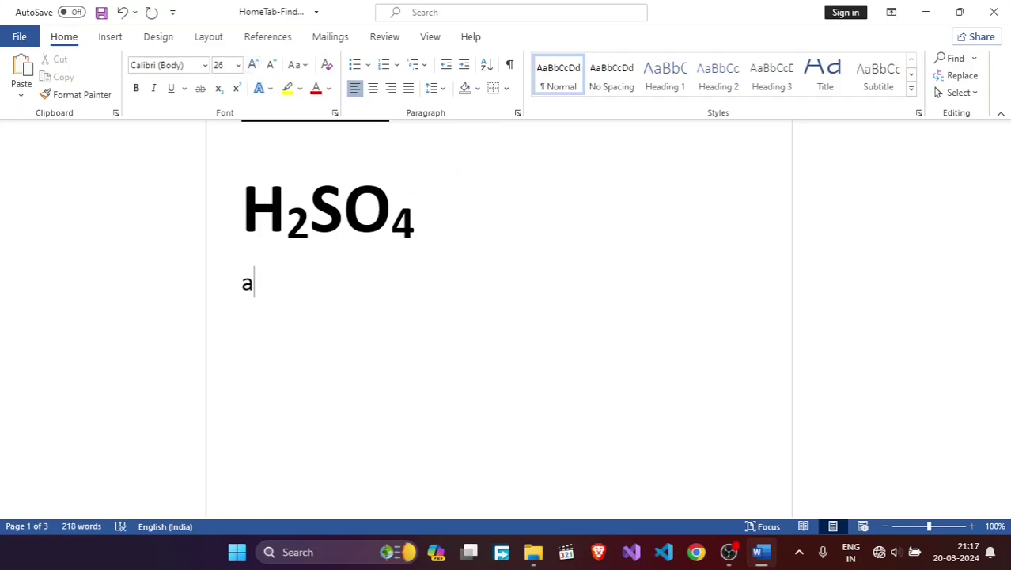
key("BackSpace")
type("A2")
type(" +")
type("B")
key("BackSpace")
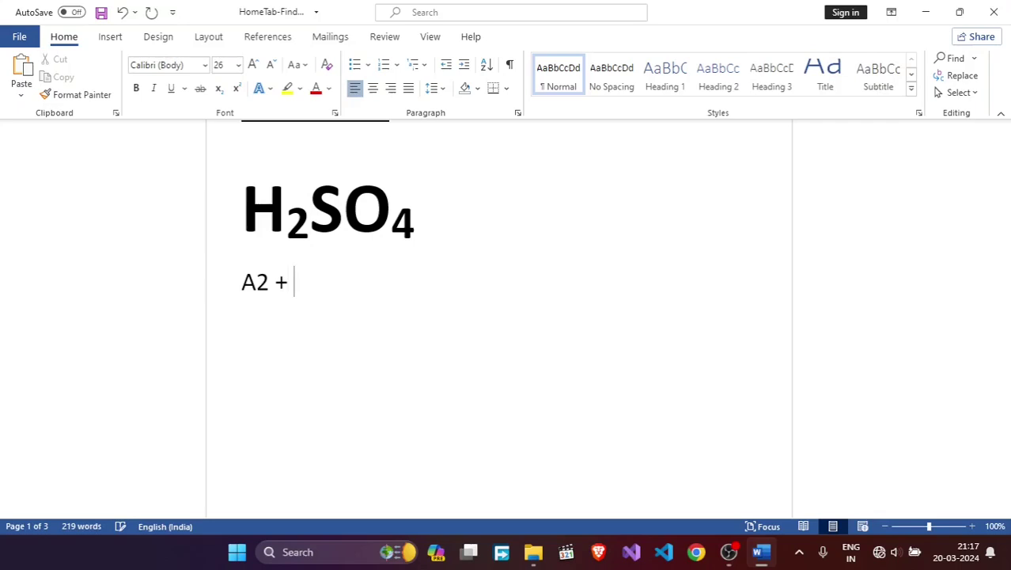
type("b")
type("2")
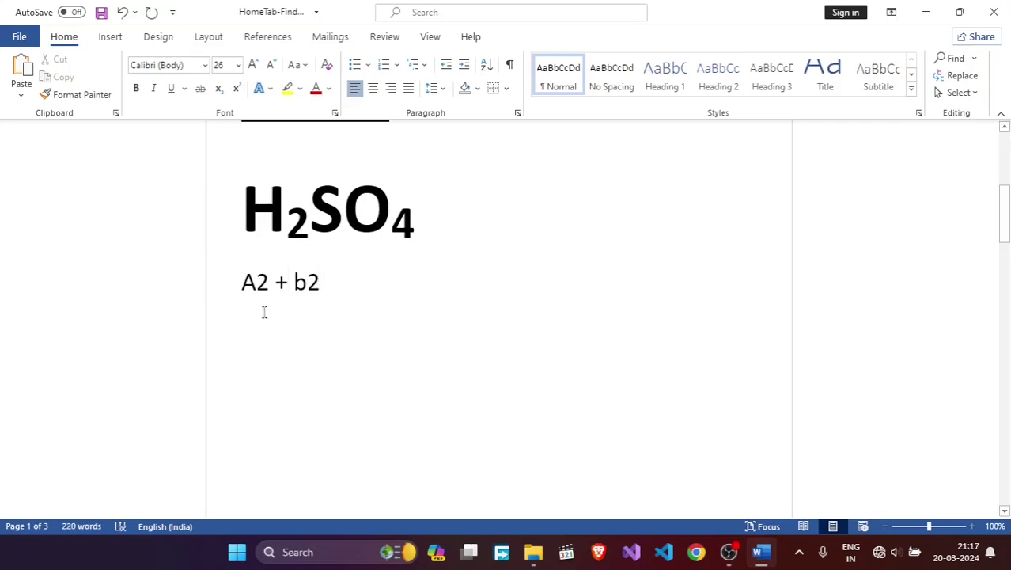
left_click(253, 282)
key("BackSpace")
type("a")
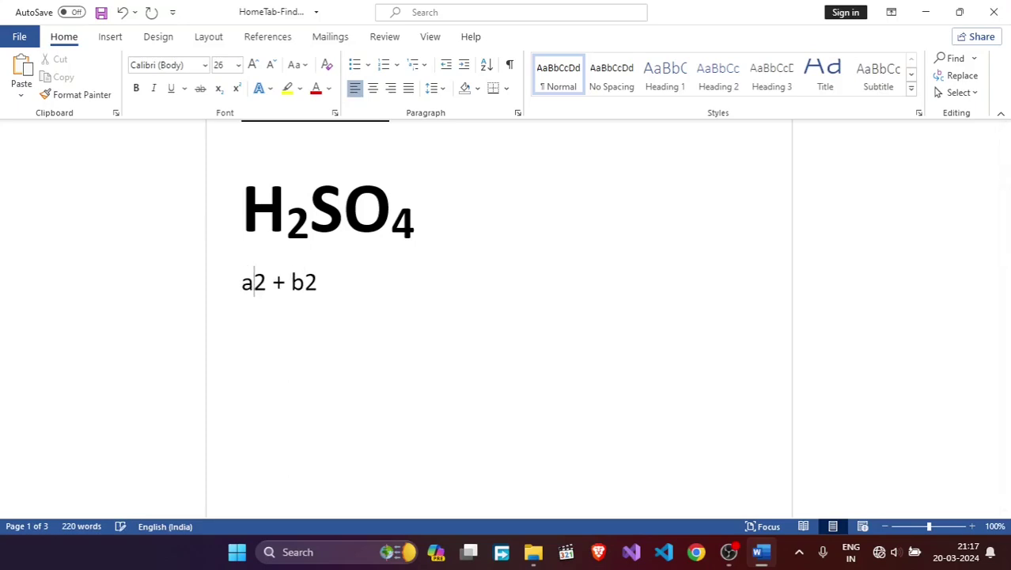
key("Right")
key("Down")
left_click(333, 279)
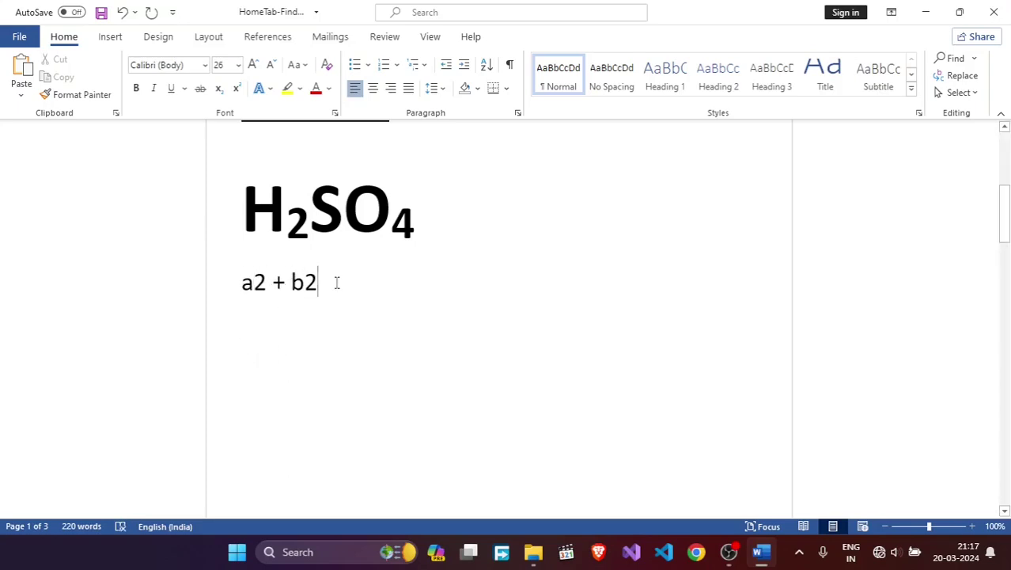
type(" +")
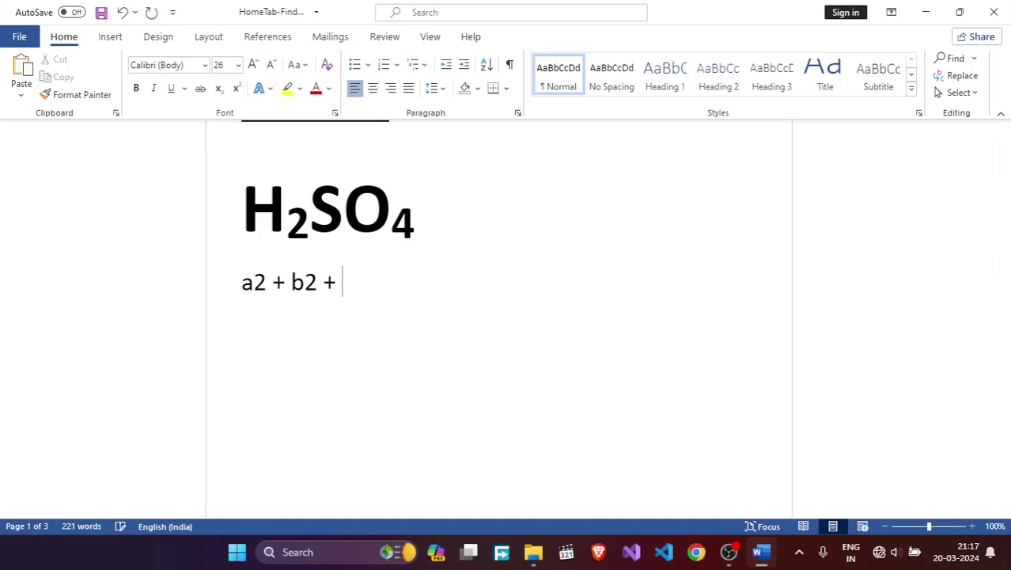
type(" 2")
type("ab")
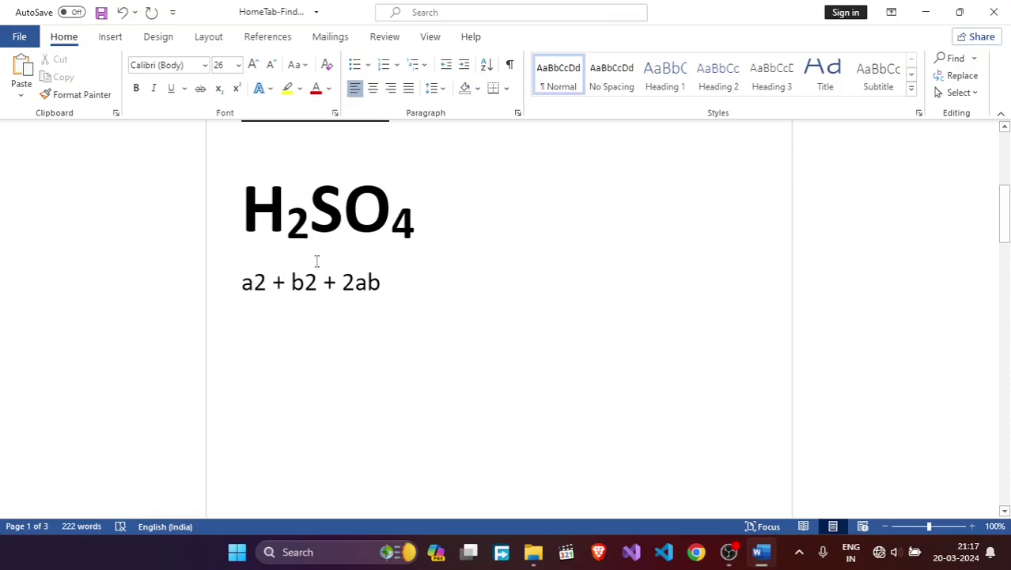
Superscript the 2 after a and the 2 after b, then select the whole line
left_click_drag(254, 282, 317, 283)
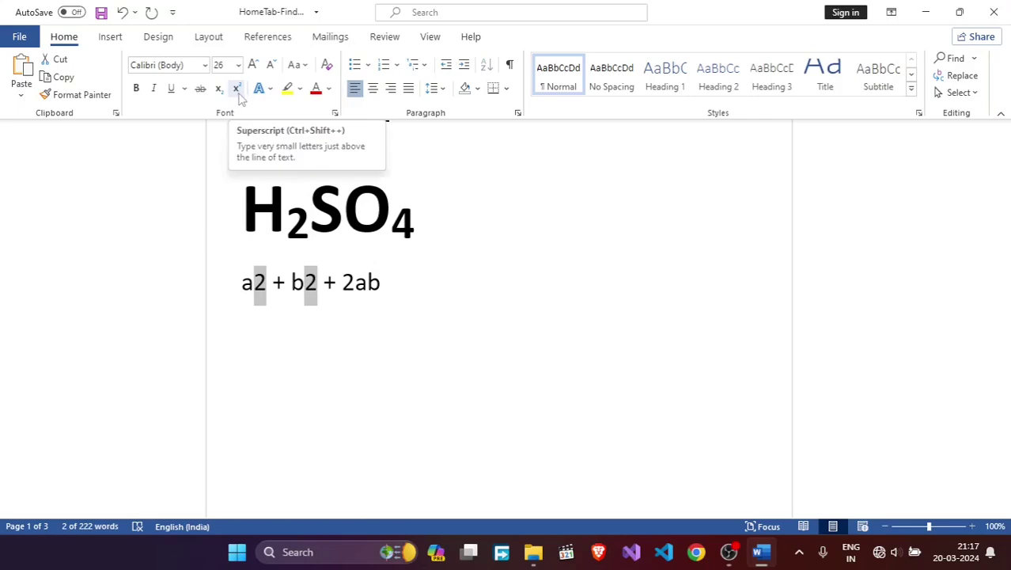
left_click(236, 88)
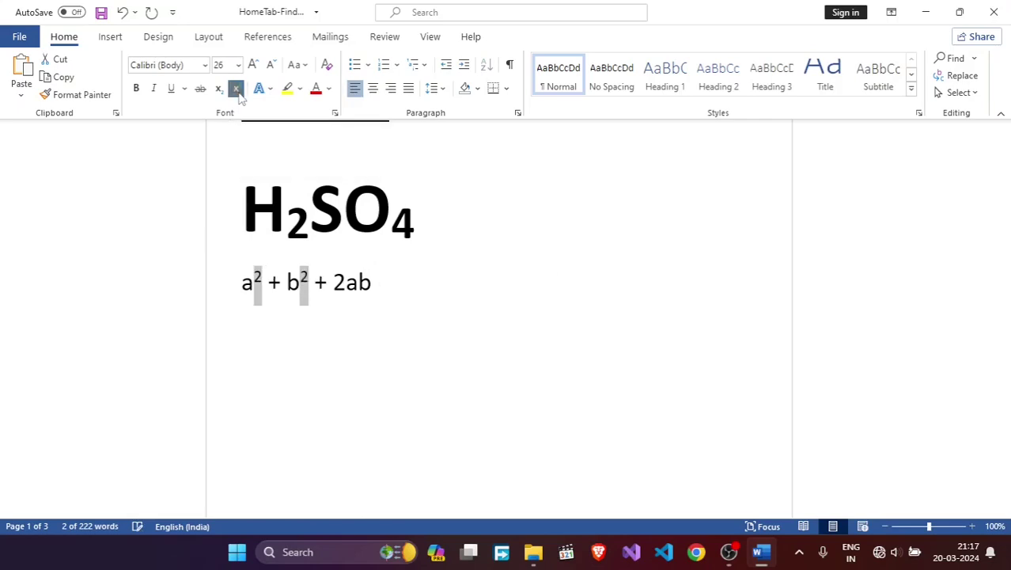
left_click(417, 316)
left_click_drag(241, 282, 388, 283)
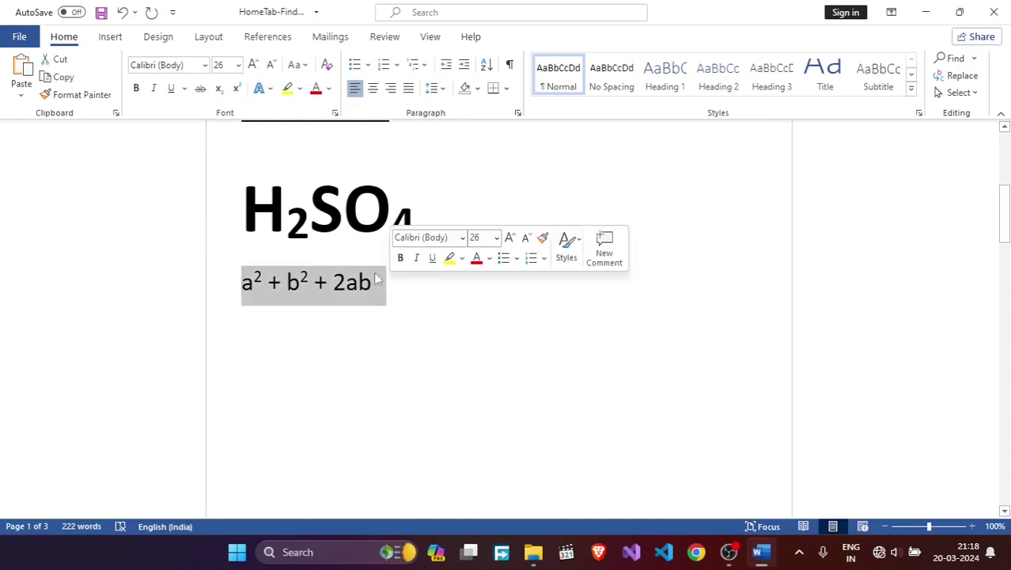
Grow the selected a² + b² + 2ab line up to 72 points
left_click(254, 66)
left_click(258, 70)
left_click(258, 70)
left_click(258, 70)
left_click(392, 414)
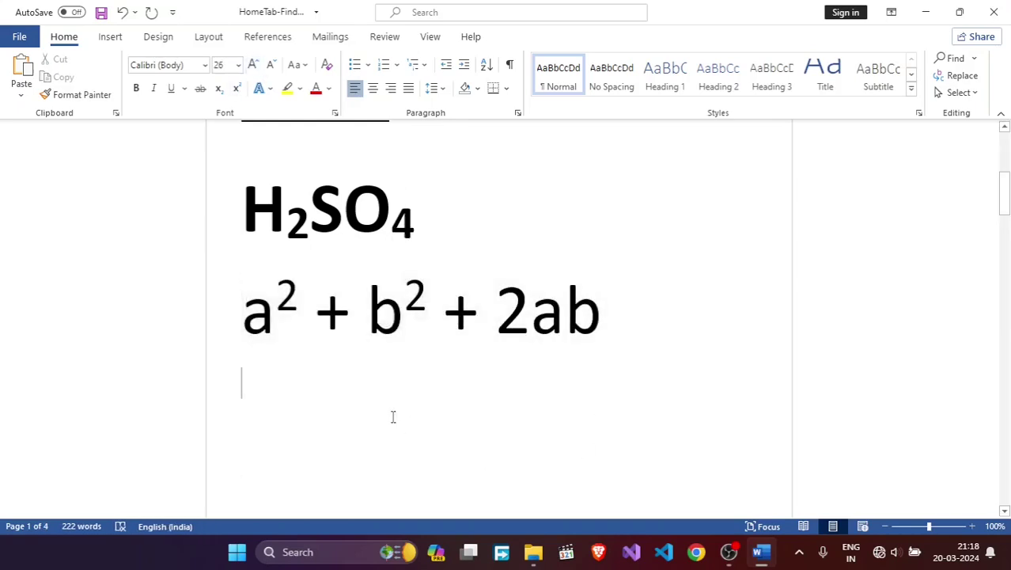